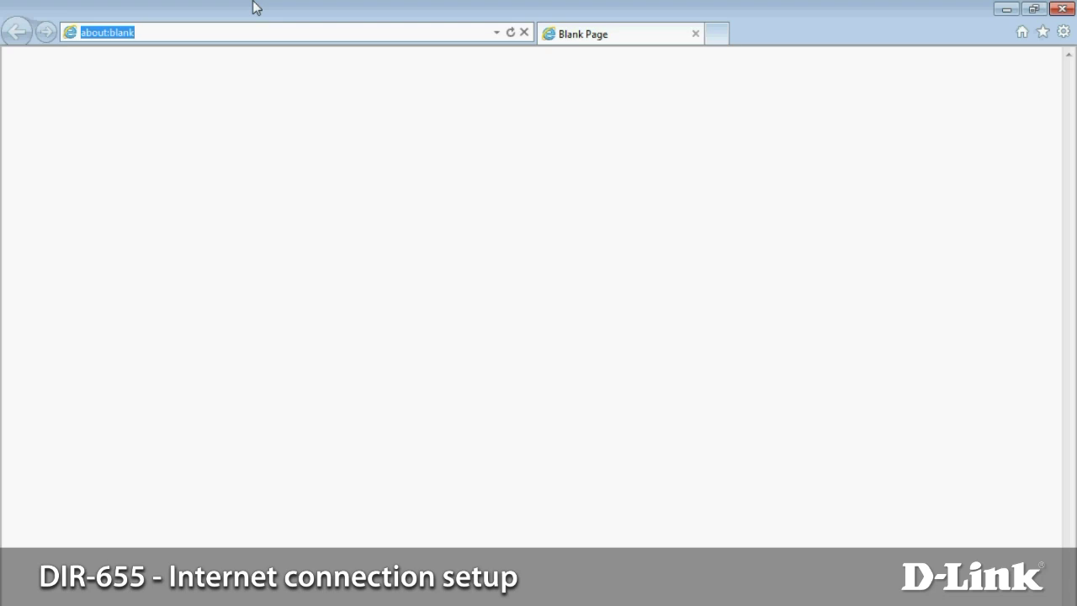
# Load the DIR-655 login page at dlinkrouter and log in to the router.
pyautogui.write('dlink')
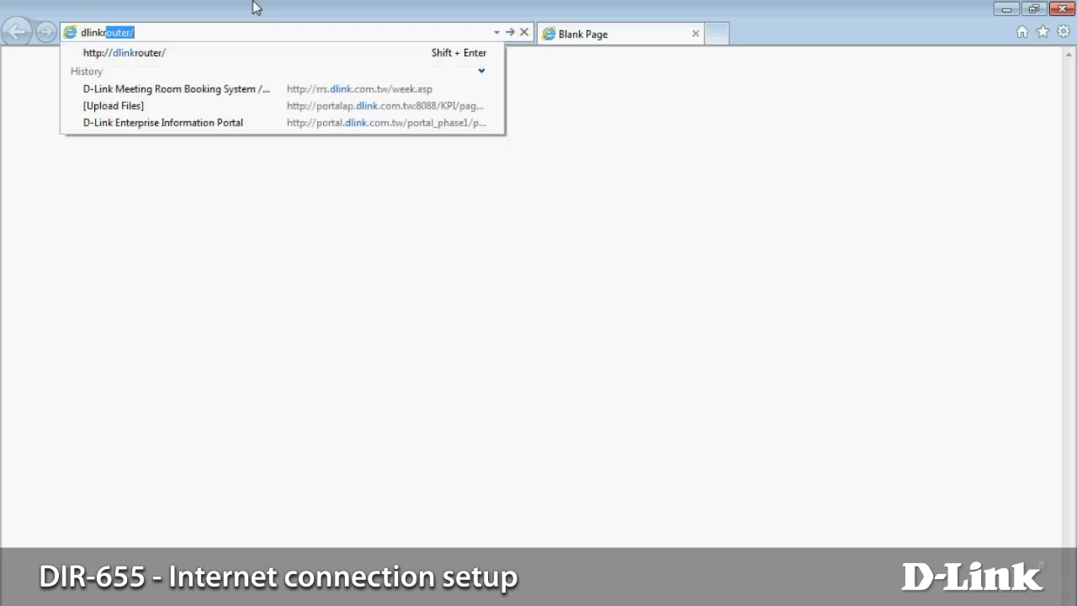
pyautogui.write('router')
pyautogui.press('Return')
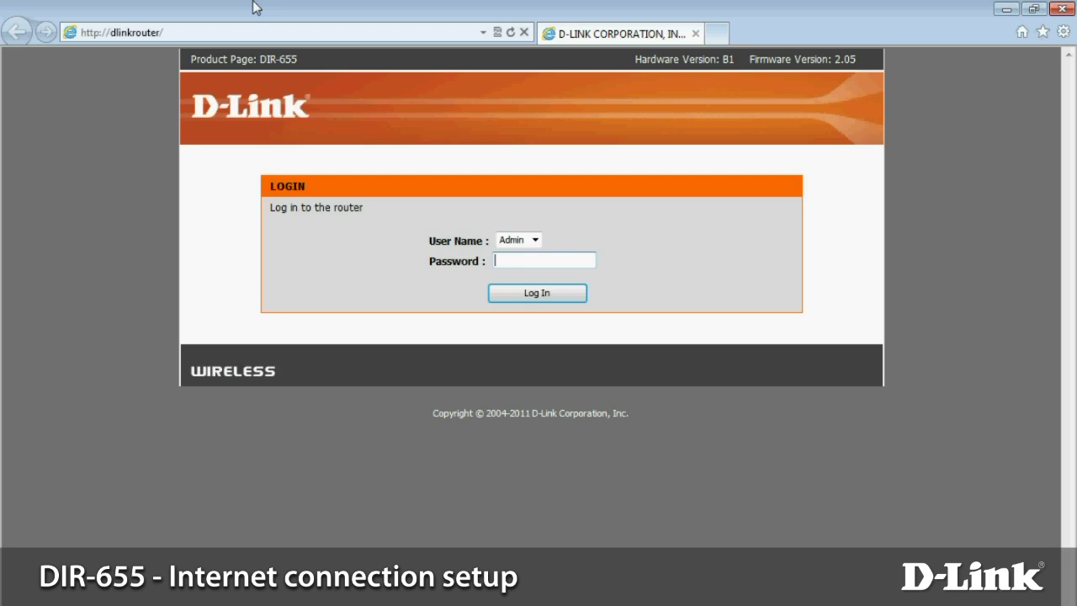
pyautogui.click(508, 294)
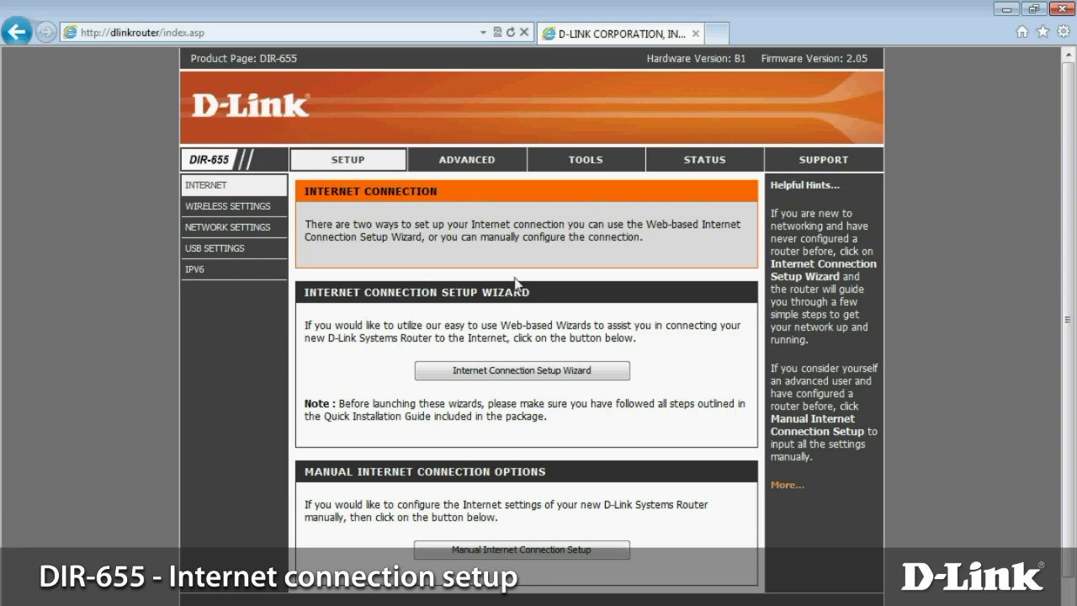
# Go to Setup's Internet Connection page and launch the Internet Connection Setup Wizard.
pyautogui.click(380, 166)
pyautogui.click(494, 372)
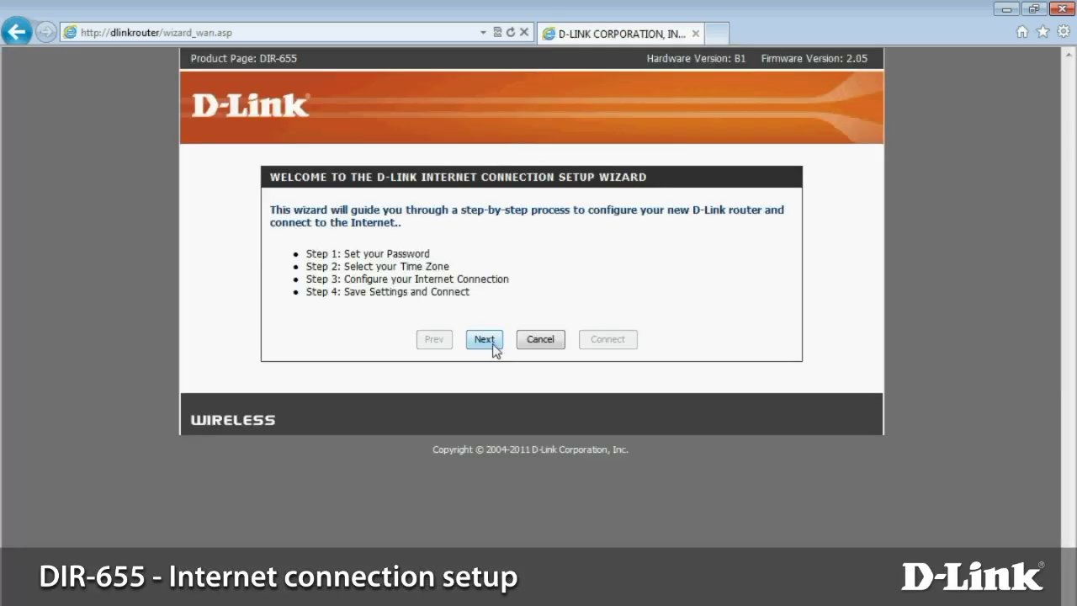
# Past the welcome page, enter a new admin password and verify it.
pyautogui.click(493, 346)
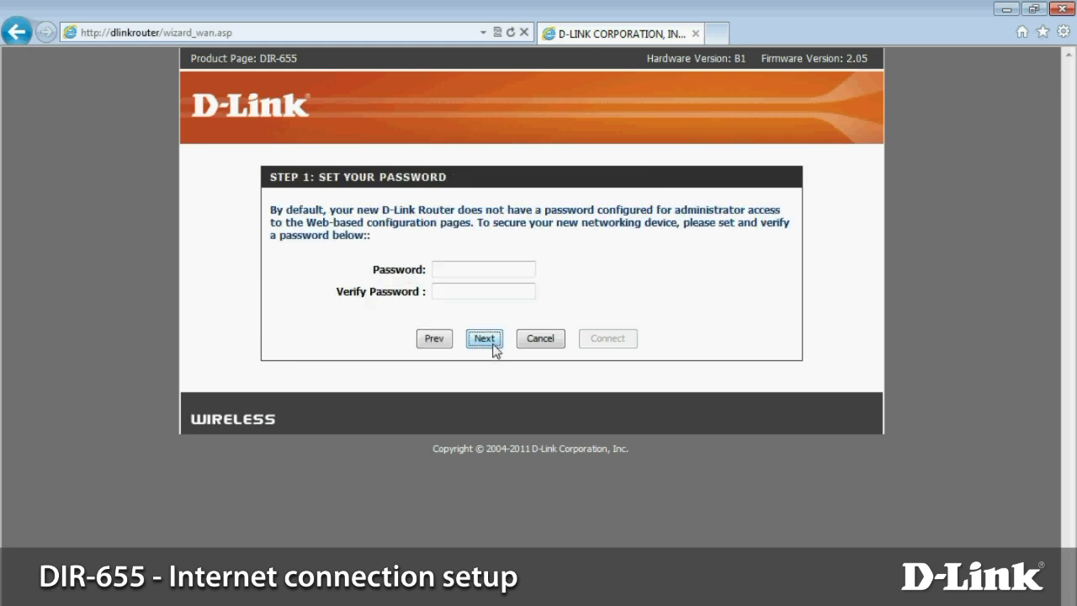
pyautogui.click(488, 273)
pyautogui.write('password')
pyautogui.press('Tab')
pyautogui.write('password')
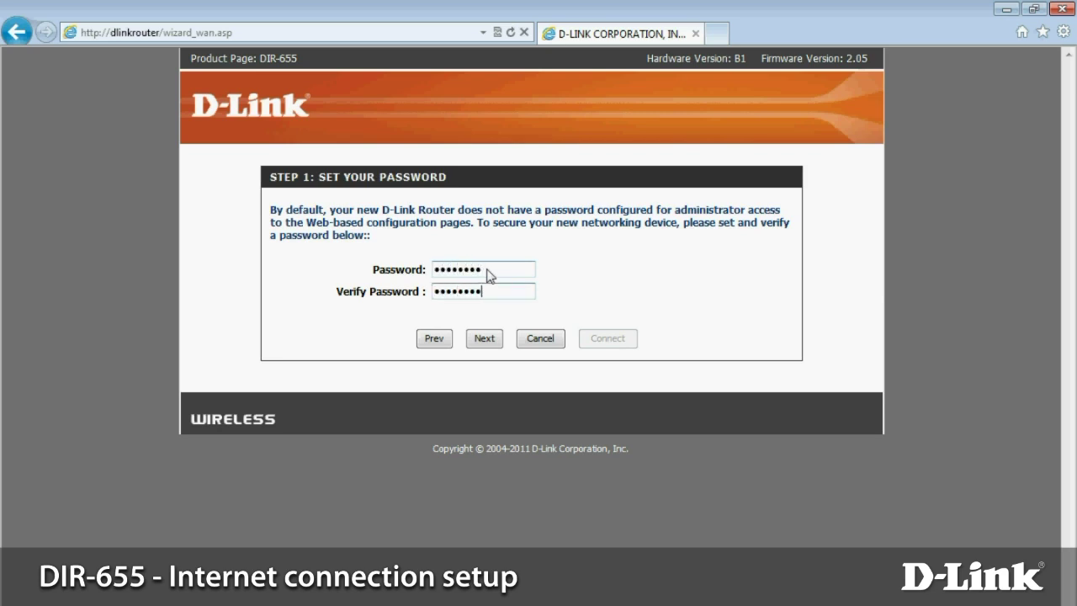
# Choose the (GMT-06:00) Central Time (US/Canada) time zone and continue to connection setup.
pyautogui.click(490, 337)
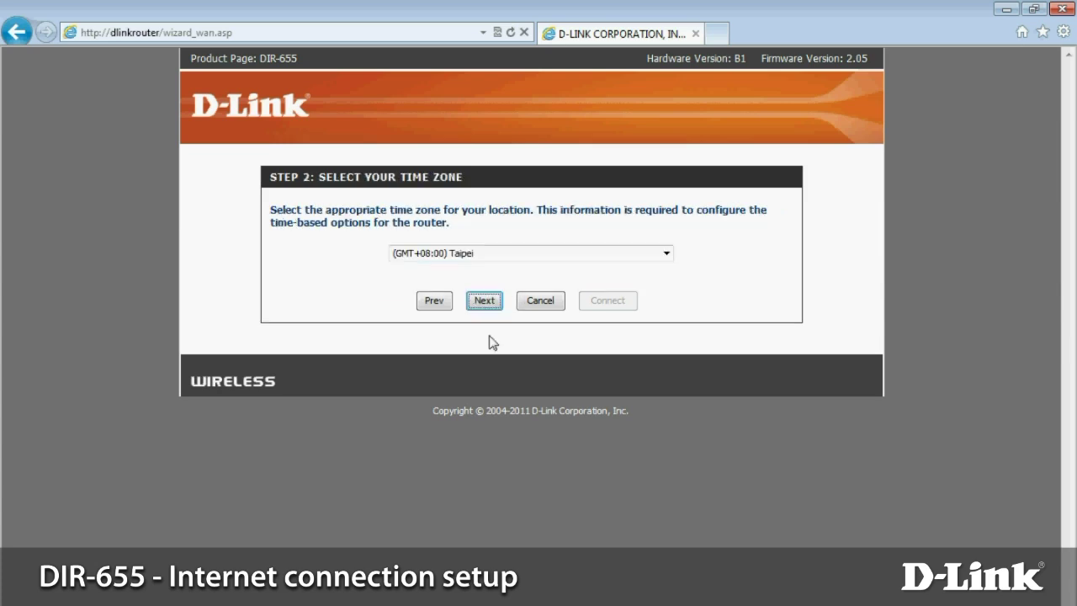
pyautogui.click(535, 256)
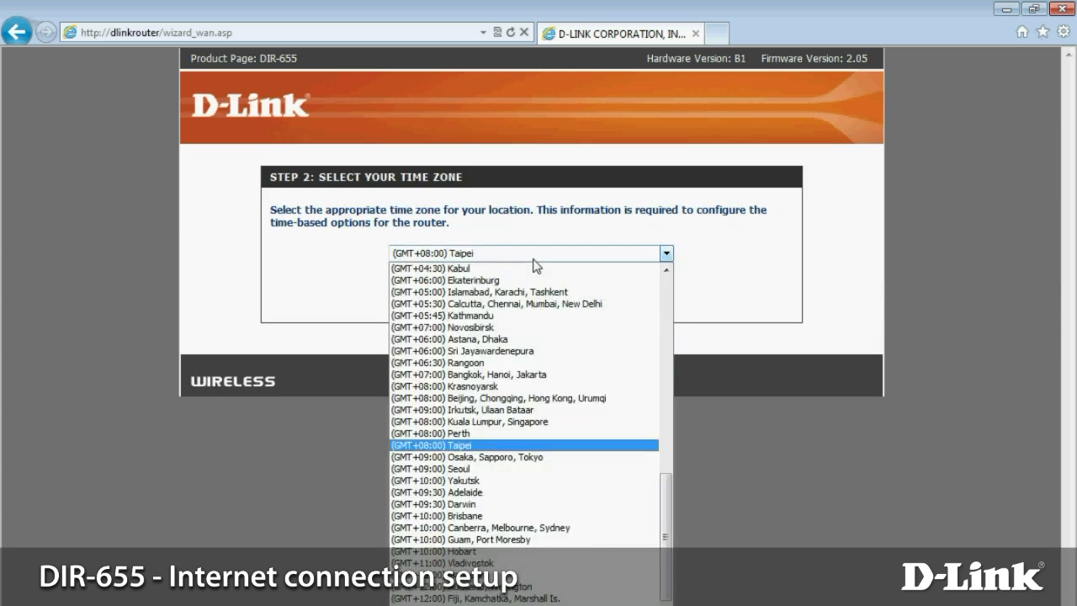
pyautogui.moveTo(664, 496); pyautogui.dragTo(667, 311)
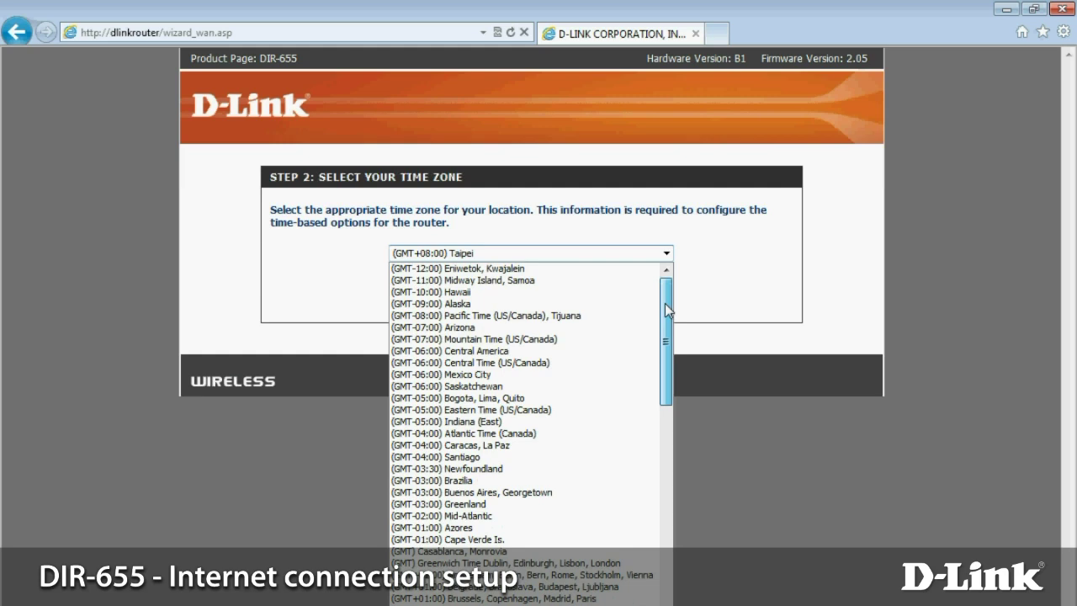
pyautogui.click(609, 363)
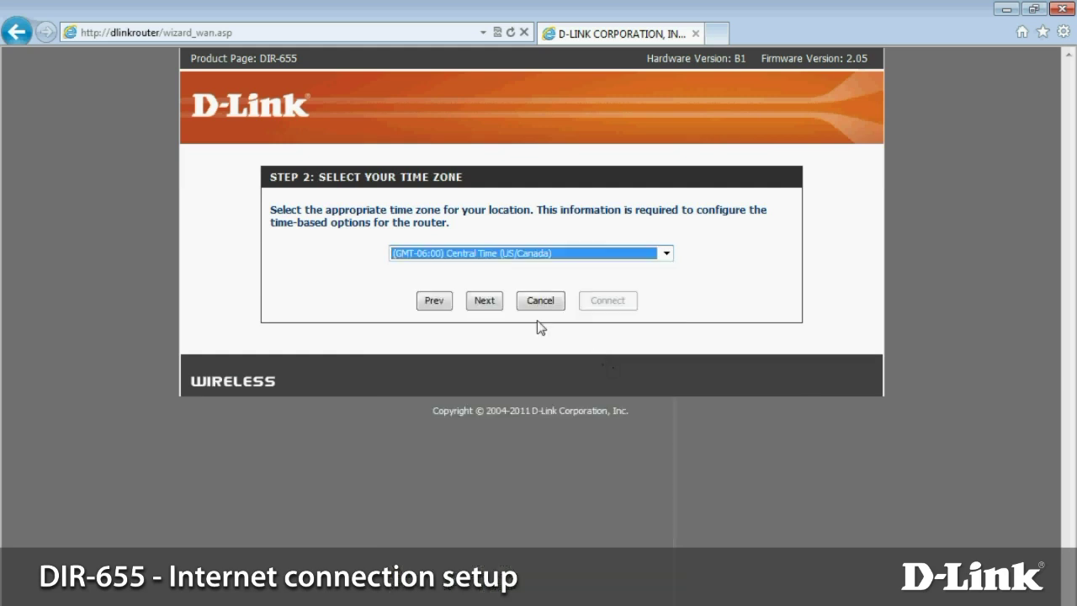
pyautogui.click(491, 303)
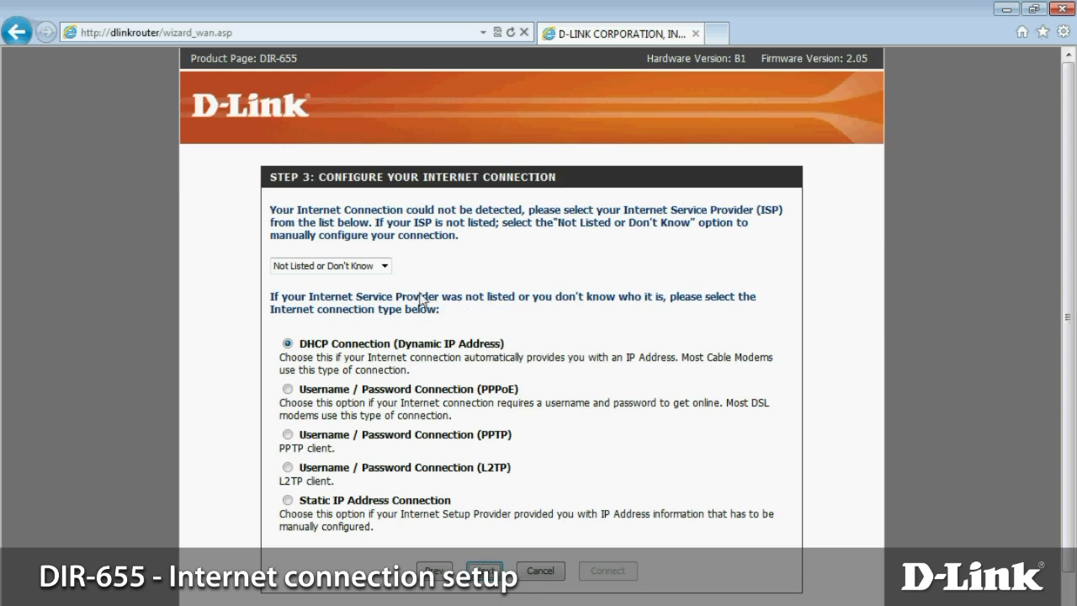
pyautogui.click(385, 266)
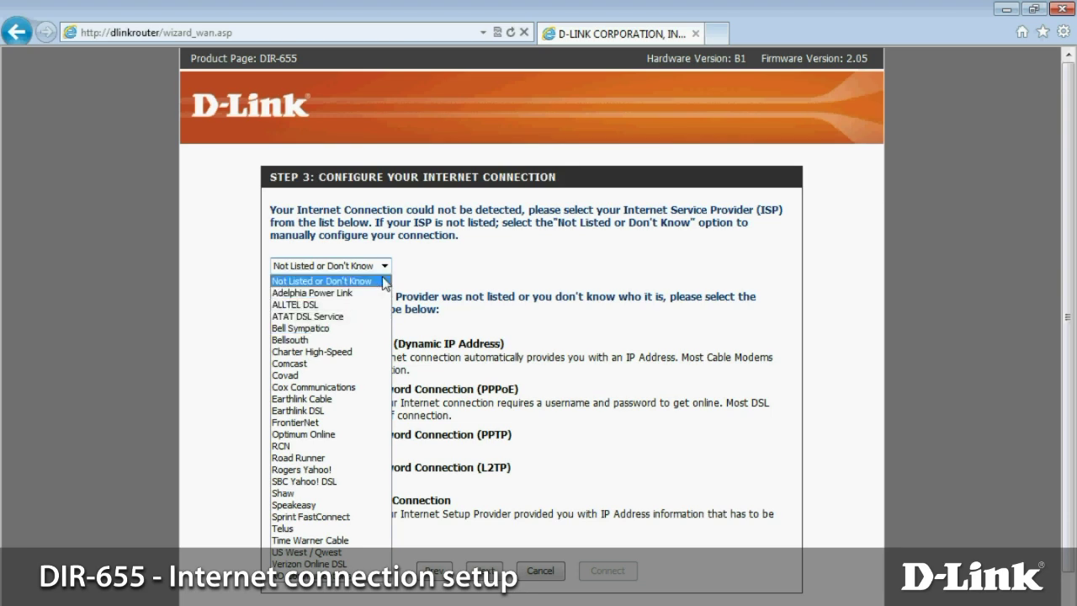
pyautogui.click(384, 267)
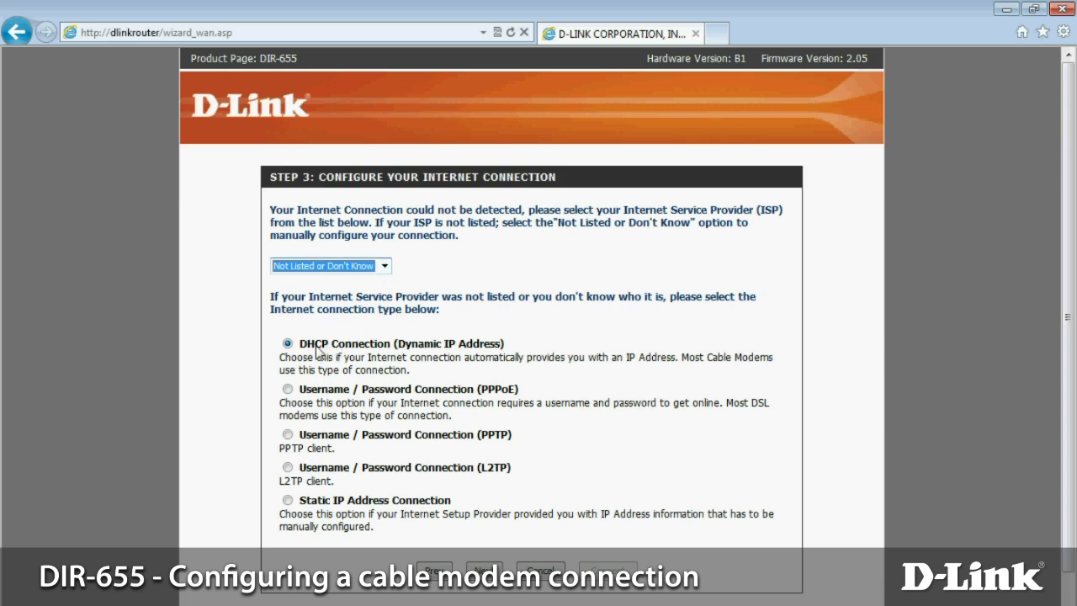
# Select DHCP Connection and accept its default settings to reach Setup Complete.
pyautogui.click(288, 344)
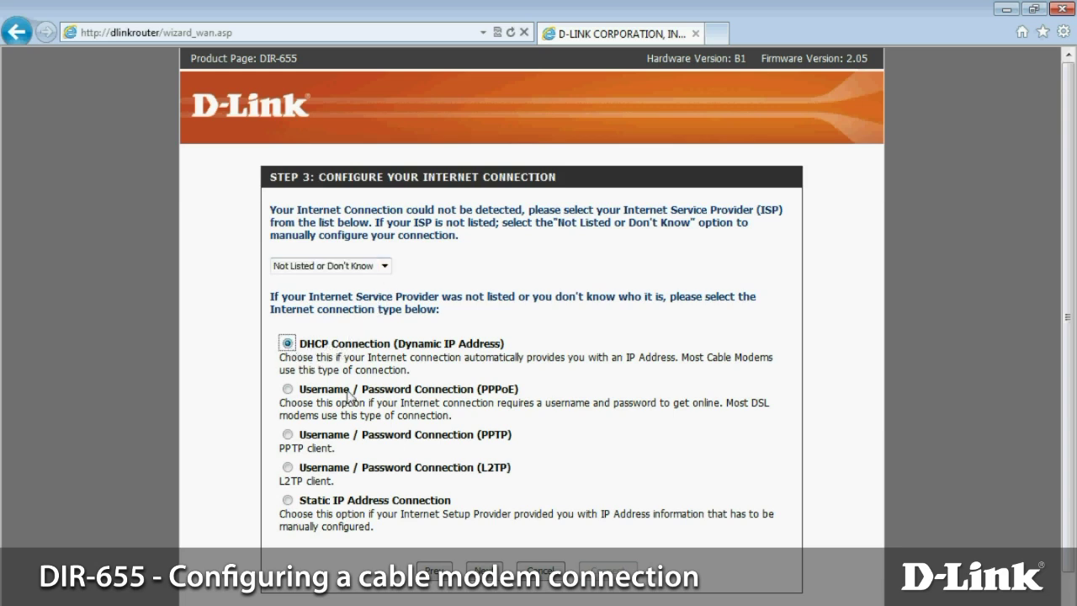
pyautogui.click(484, 571)
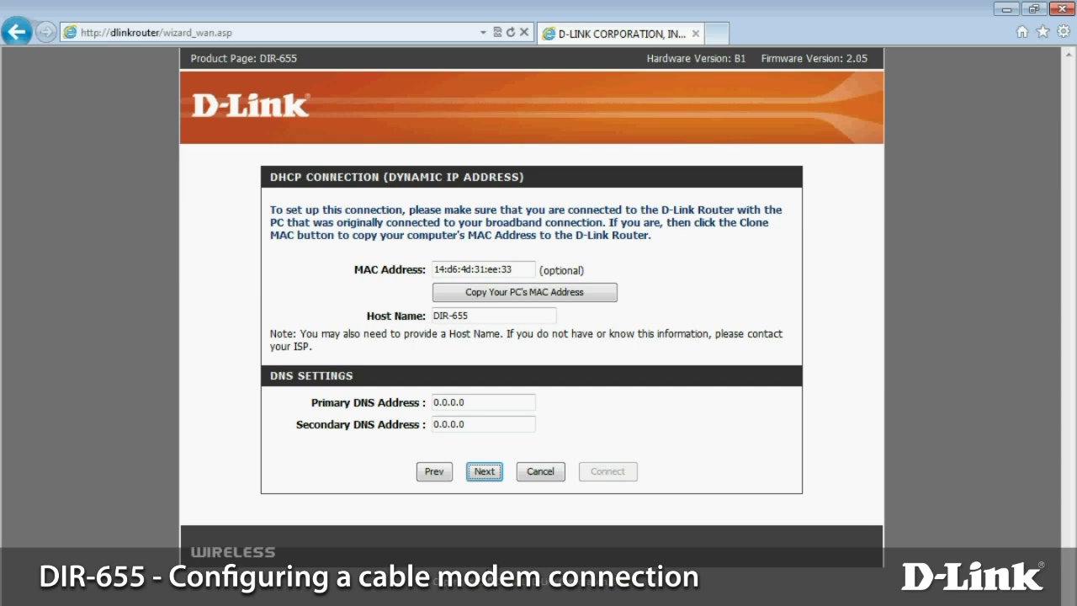
pyautogui.click(486, 475)
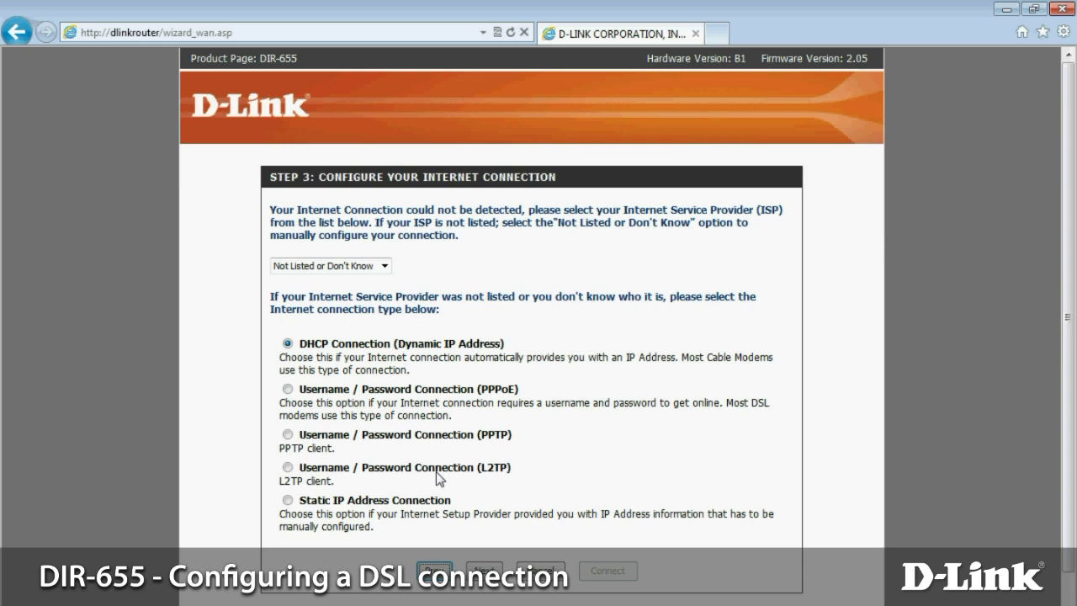
# Choose a PPPoE connection and replace the ISP user name.
pyautogui.click(287, 390)
pyautogui.click(485, 570)
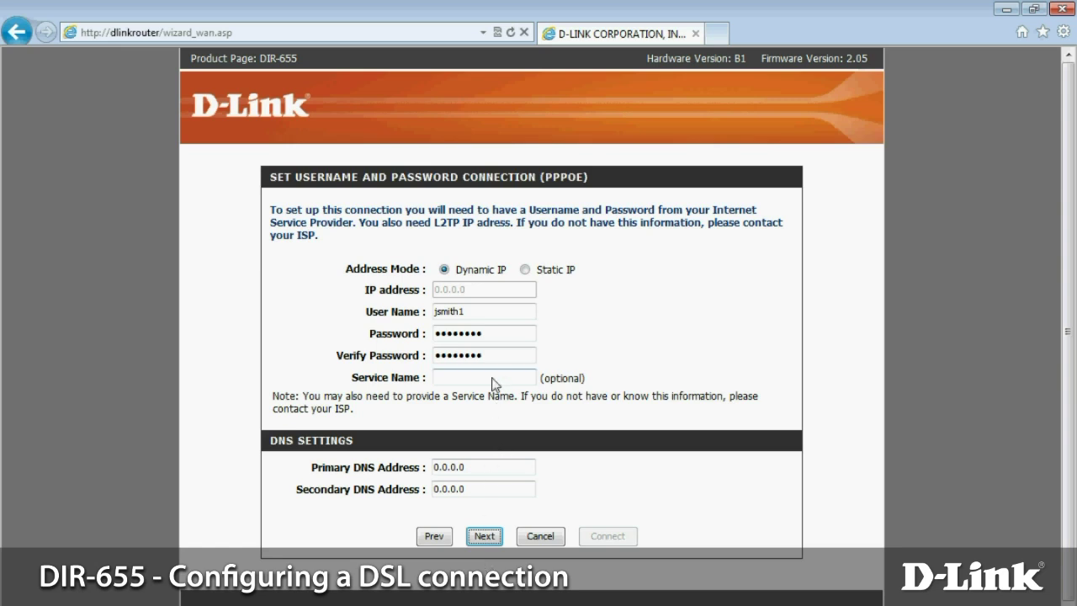
pyautogui.click(490, 316)
pyautogui.moveTo(490, 316); pyautogui.dragTo(408, 311)
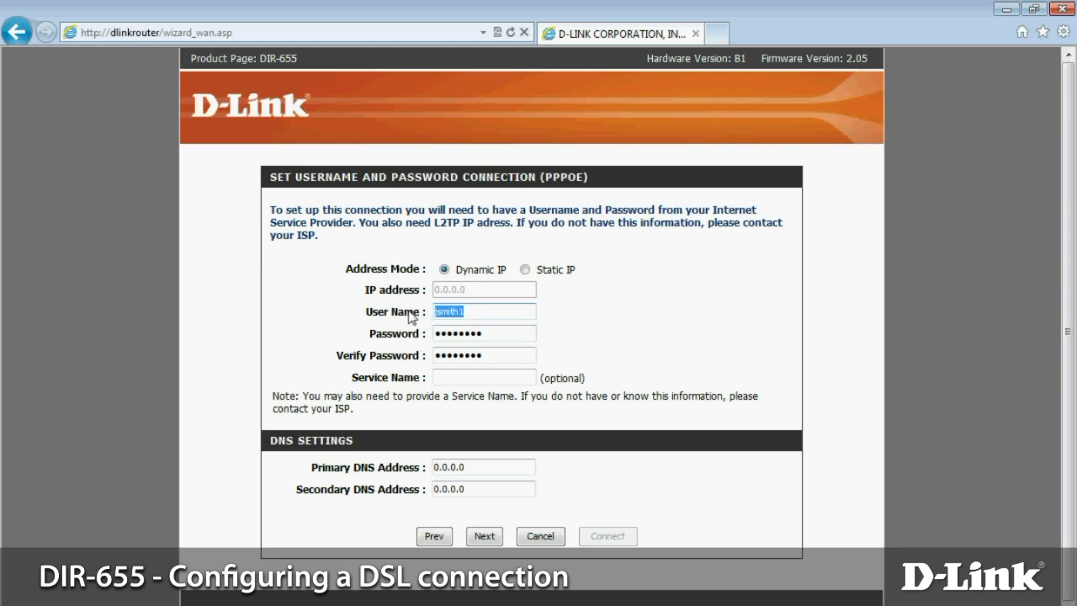
# Enter the ISP account password and re-enter it to verify.
pyautogui.press('Tab')
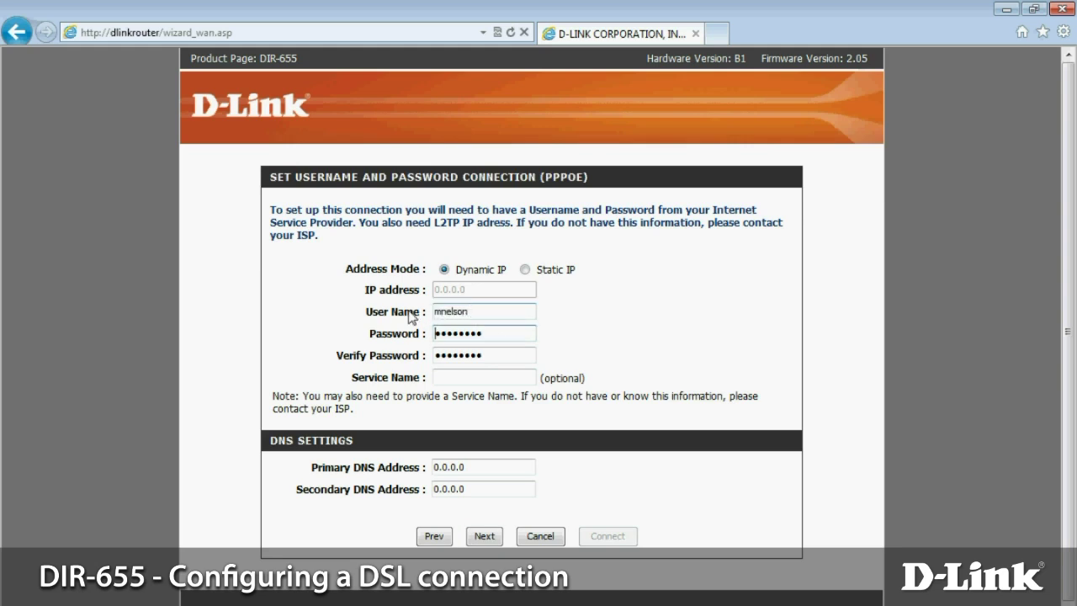
pyautogui.press('BackSpace')
pyautogui.press('BackSpace')
pyautogui.press('BackSpace')
pyautogui.press('BackSpace')
pyautogui.write('••••••••')
pyautogui.press('Tab')
pyautogui.press('BackSpace')
pyautogui.press('BackSpace')
pyautogui.press('BackSpace')
pyautogui.press('BackSpace')
pyautogui.press('BackSpace')
pyautogui.press('BackSpace')
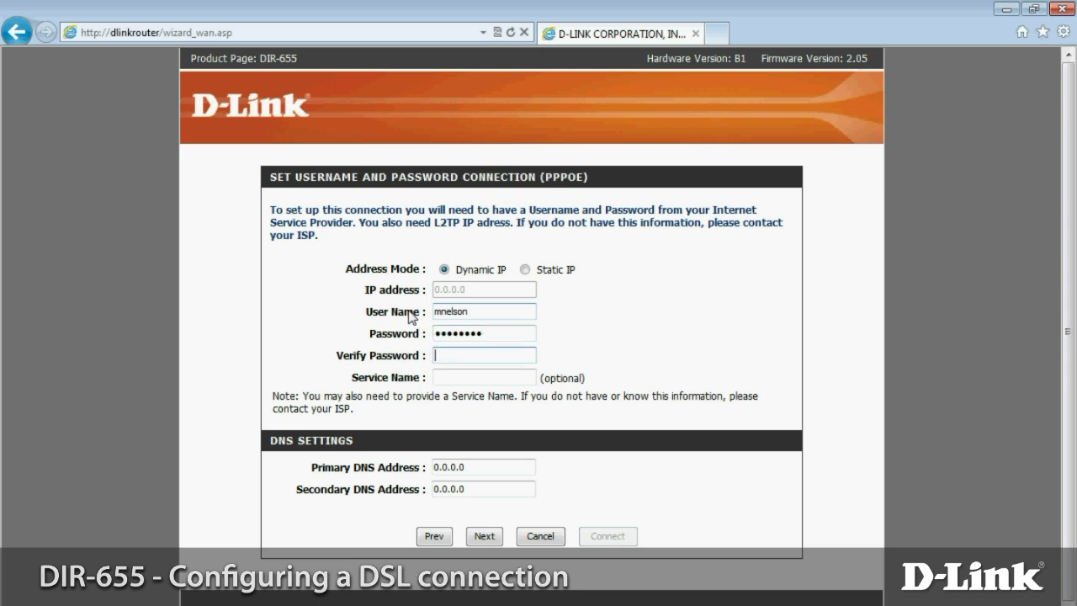
pyautogui.write('••••••••')
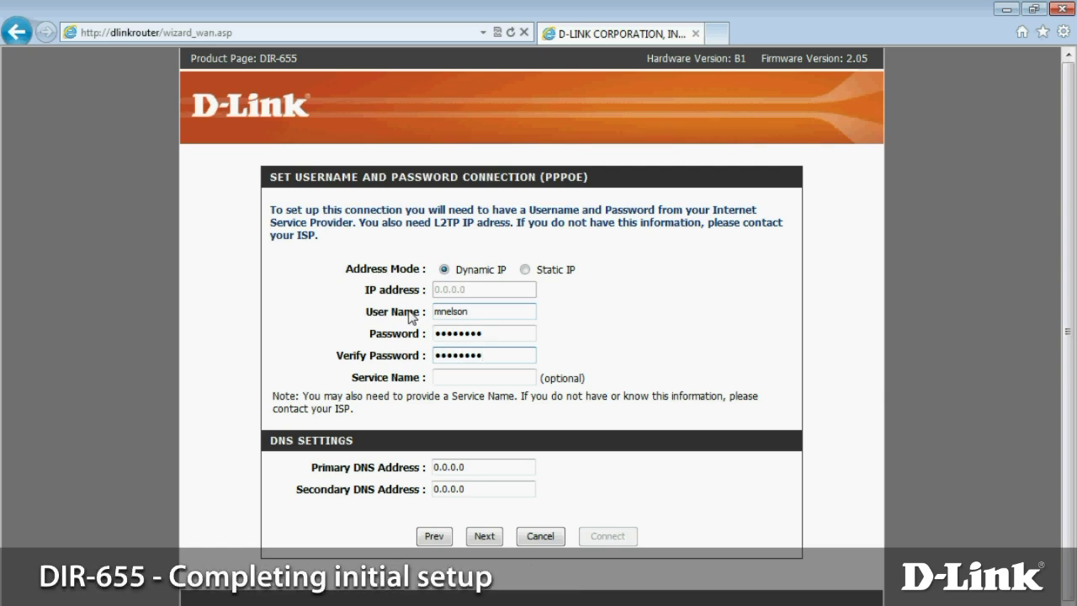
# Accept the PPPoE settings and connect, saving them and rebooting the router.
pyautogui.click(483, 536)
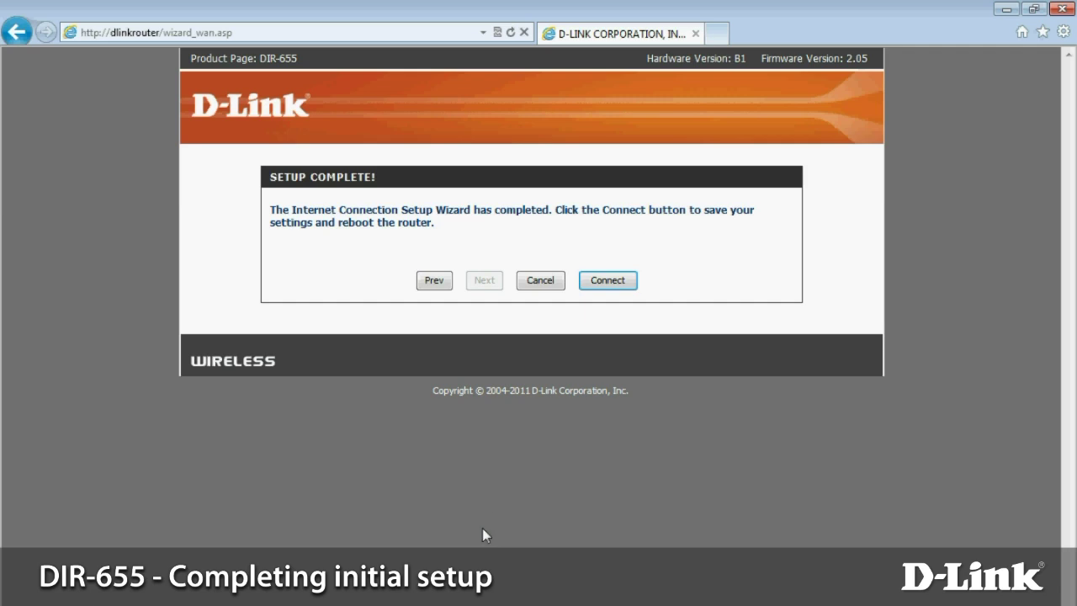
pyautogui.click(598, 289)
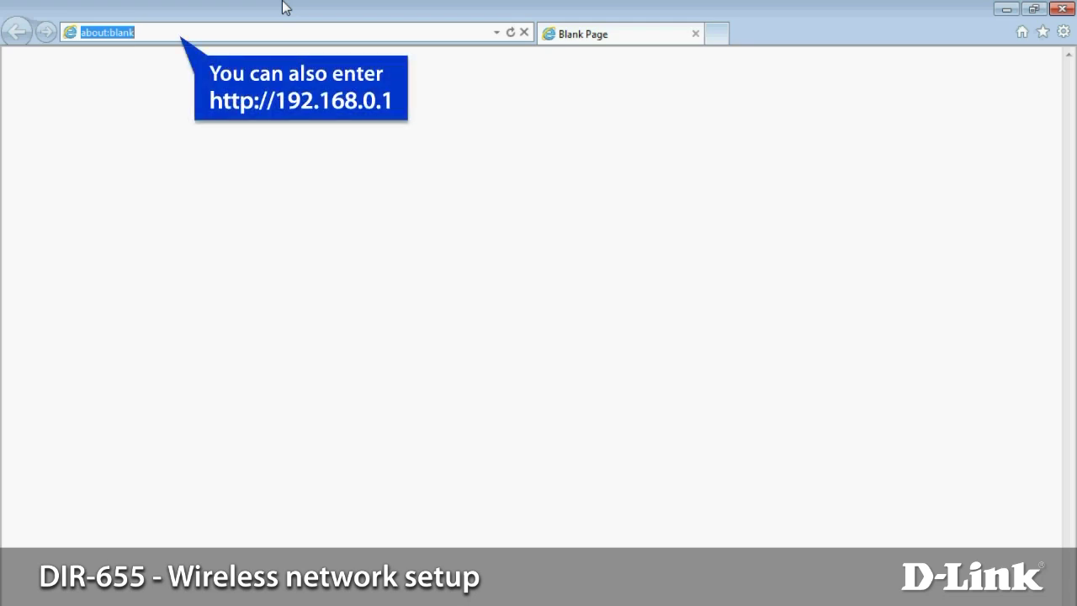
# After the reboot, reload the dlinkrouter login page and enter the admin password.
pyautogui.write('dlinkrou')
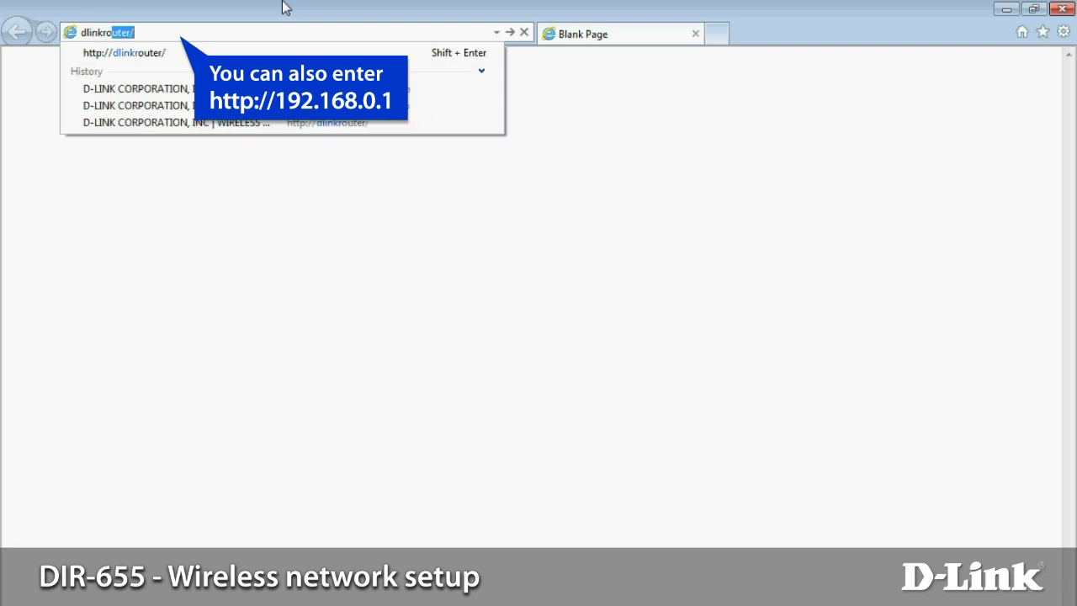
pyautogui.write('ter')
pyautogui.press('Return')
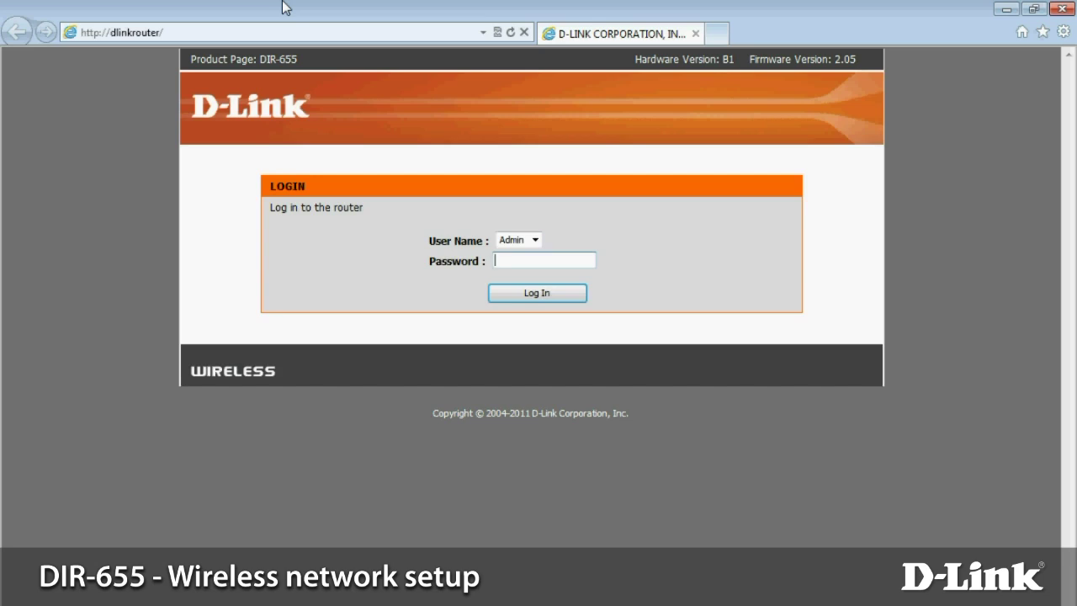
pyautogui.write('********')
# Log in to the router and switch to the Setup section.
pyautogui.click(519, 294)
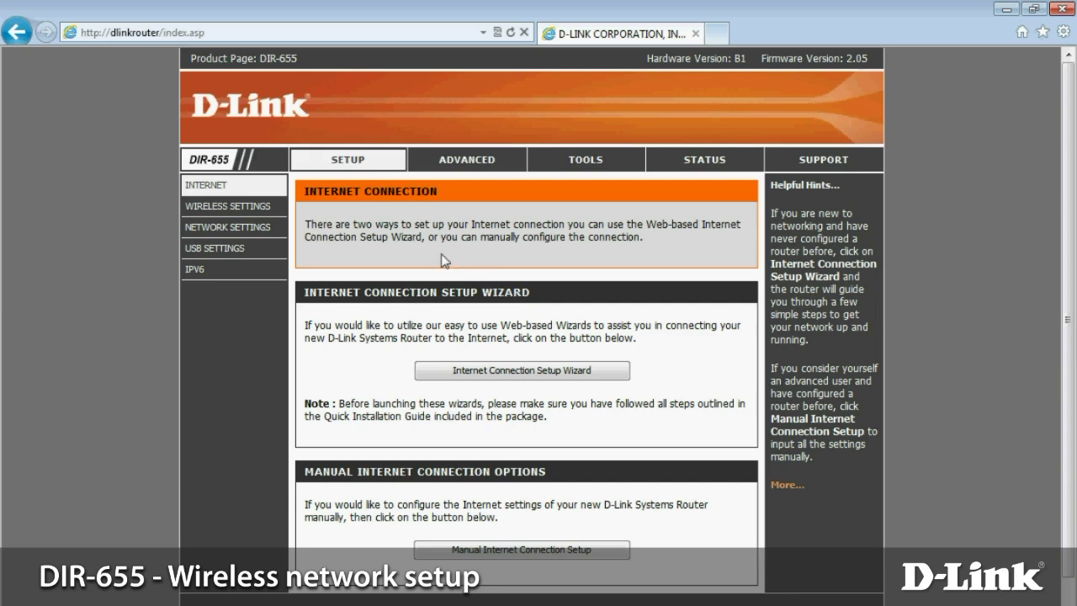
pyautogui.click(353, 161)
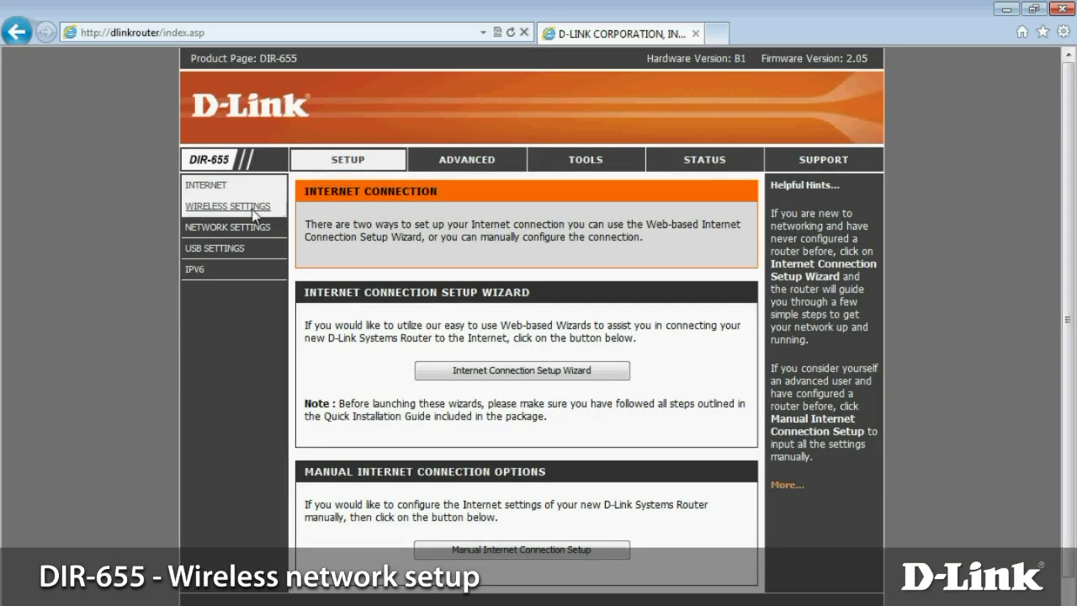
# From Wireless Settings, launch the Wireless Network Setup Wizard.
pyautogui.click(252, 210)
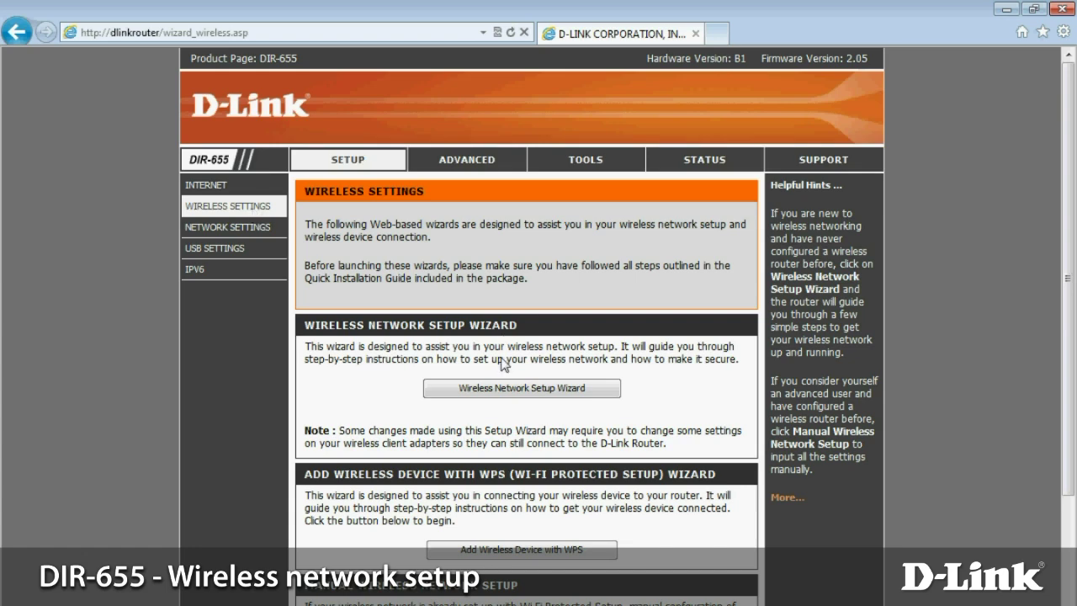
pyautogui.click(505, 389)
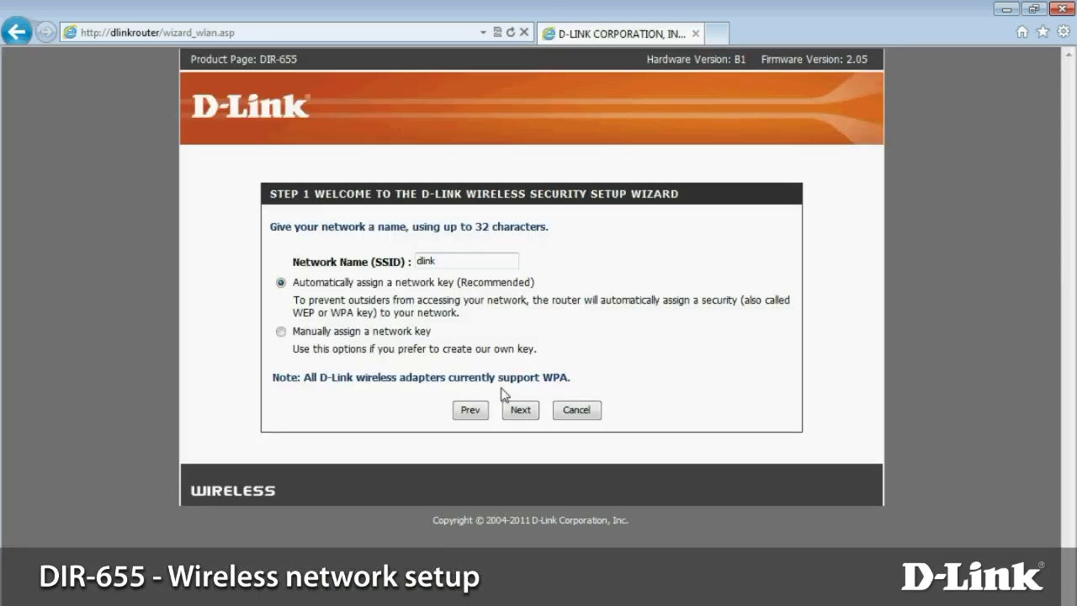
# Rename the wireless network from dlink to 'my home network' and choose manual network key assignment.
pyautogui.doubleClick(472, 262)
pyautogui.write('my home net')
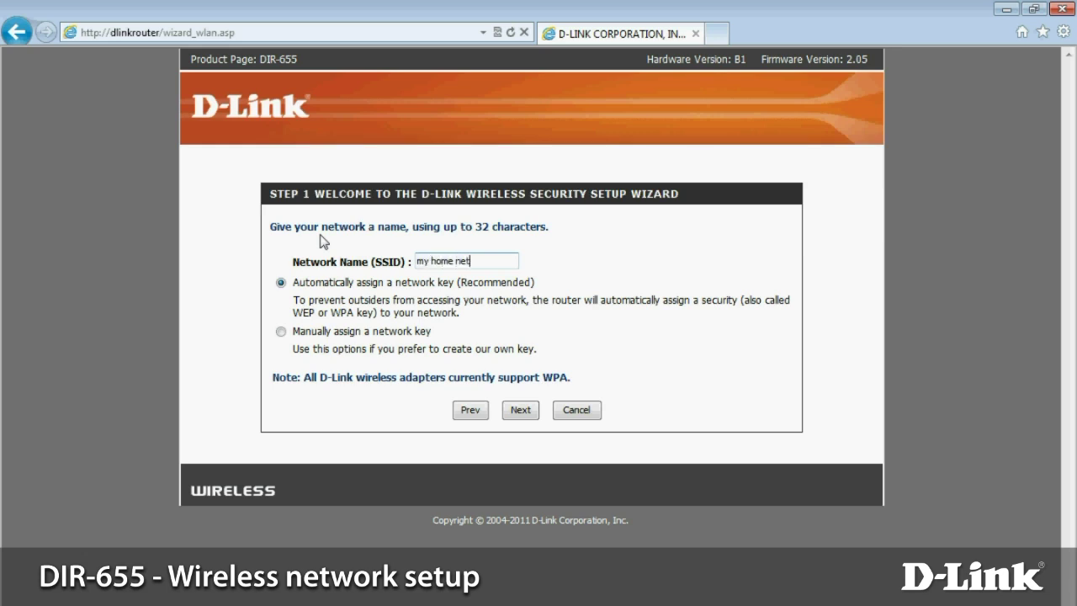
pyautogui.write('work')
pyautogui.click(281, 331)
pyautogui.click(508, 412)
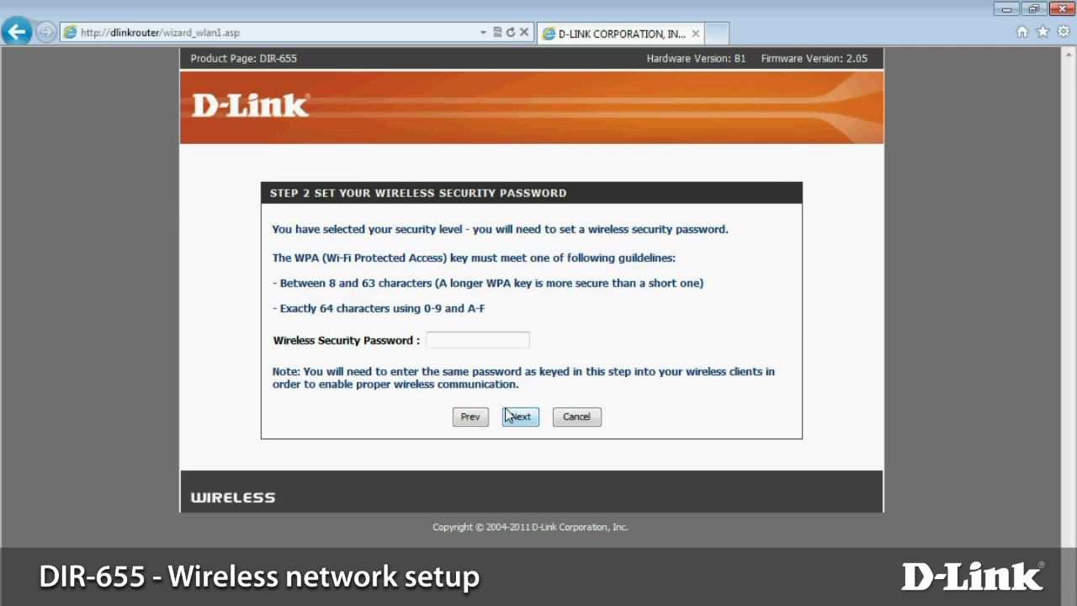
# Enter the wireless security password and continue to the Setup Complete summary.
pyautogui.click(479, 345)
pyautogui.click(521, 418)
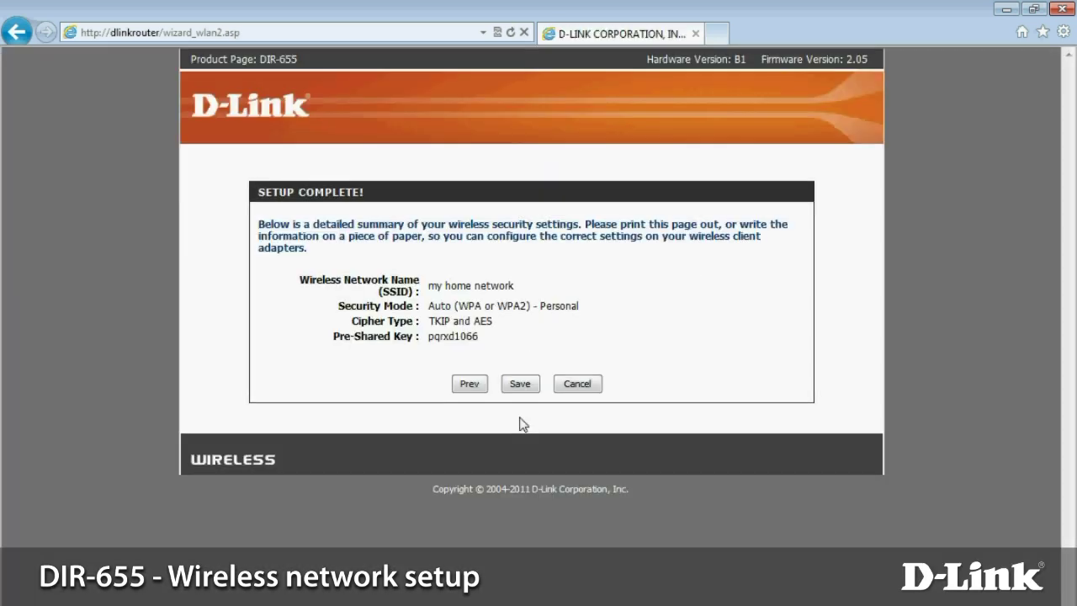
# Save the 'my home network' wireless settings with Auto (WPA or WPA2) security.
pyautogui.click(521, 385)
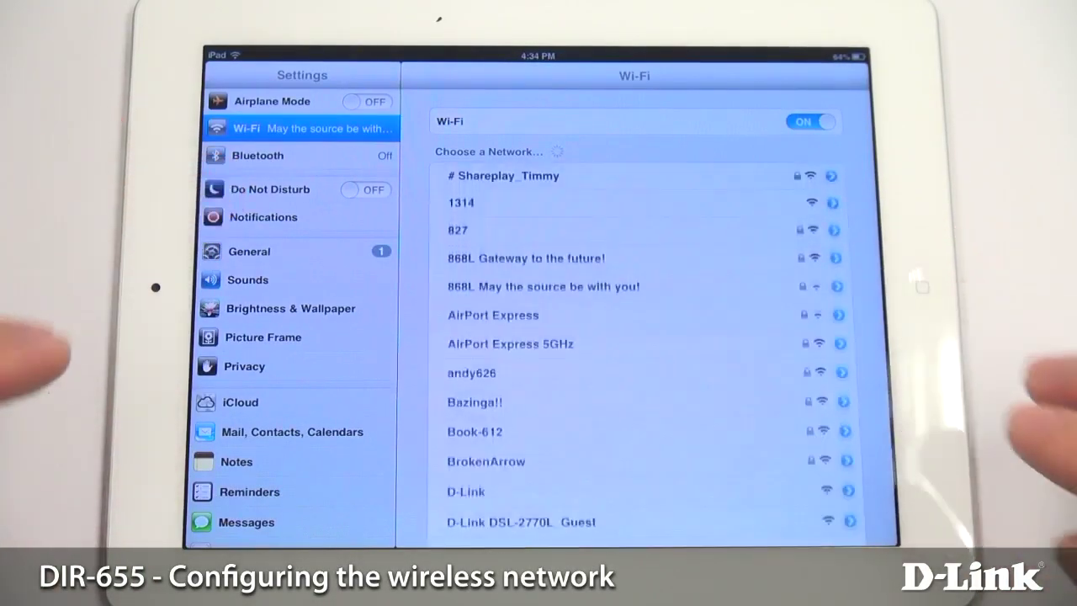
# Join the iPad to 'my home network' with its wireless password, then return to the home screen.
pyautogui.scroll(-15, 640, 336)
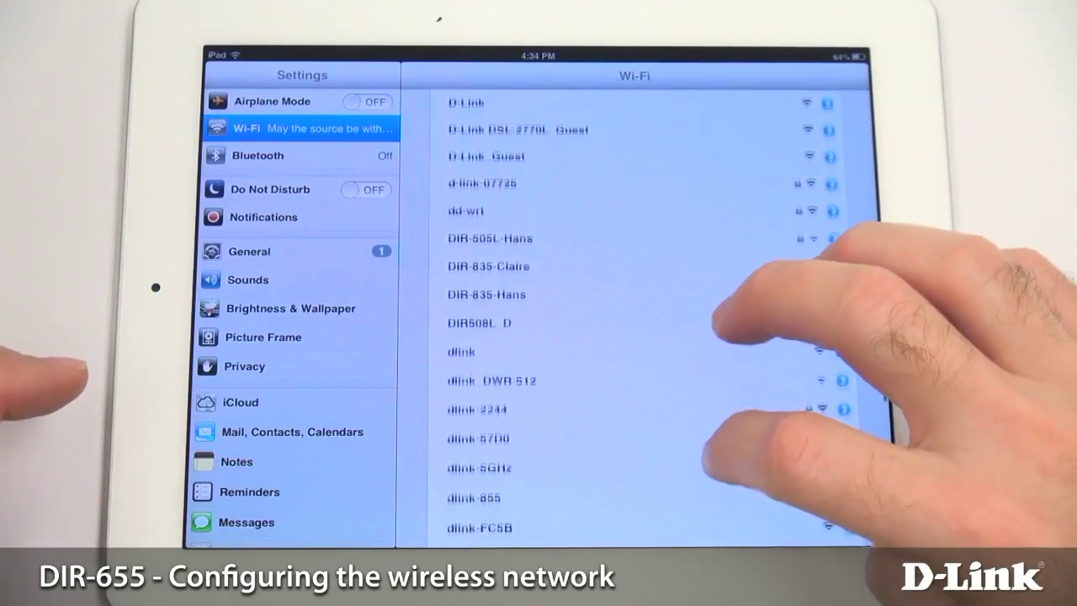
pyautogui.scroll(-3, 640, 336)
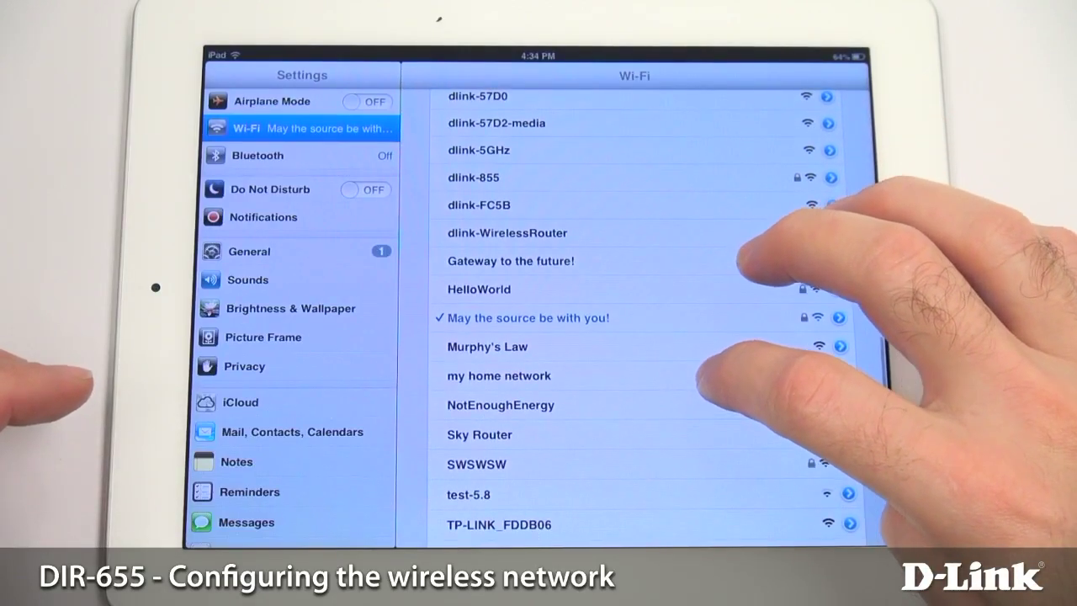
pyautogui.click(698, 375)
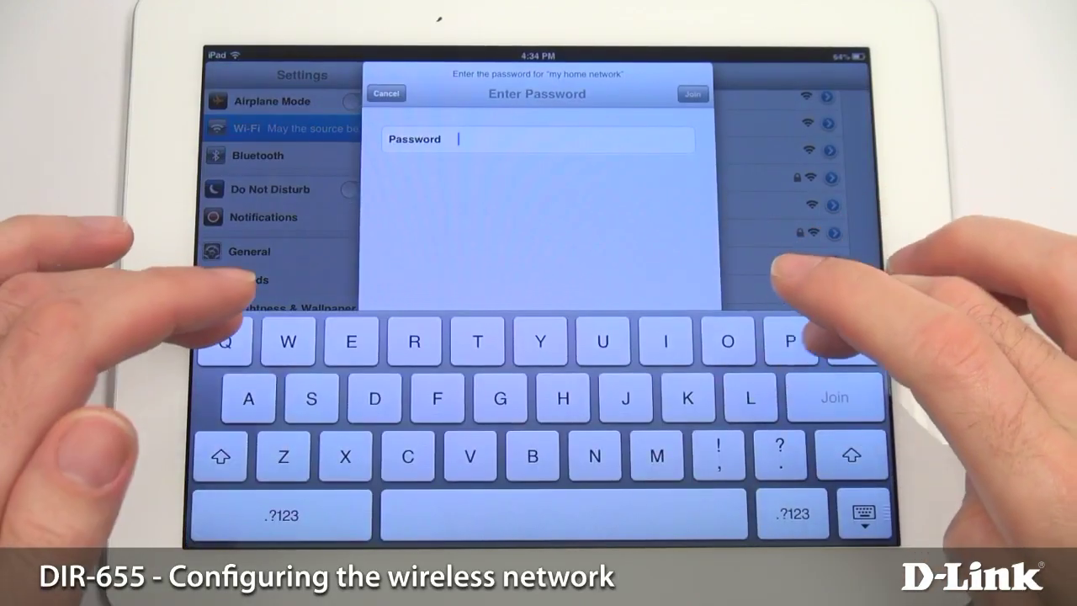
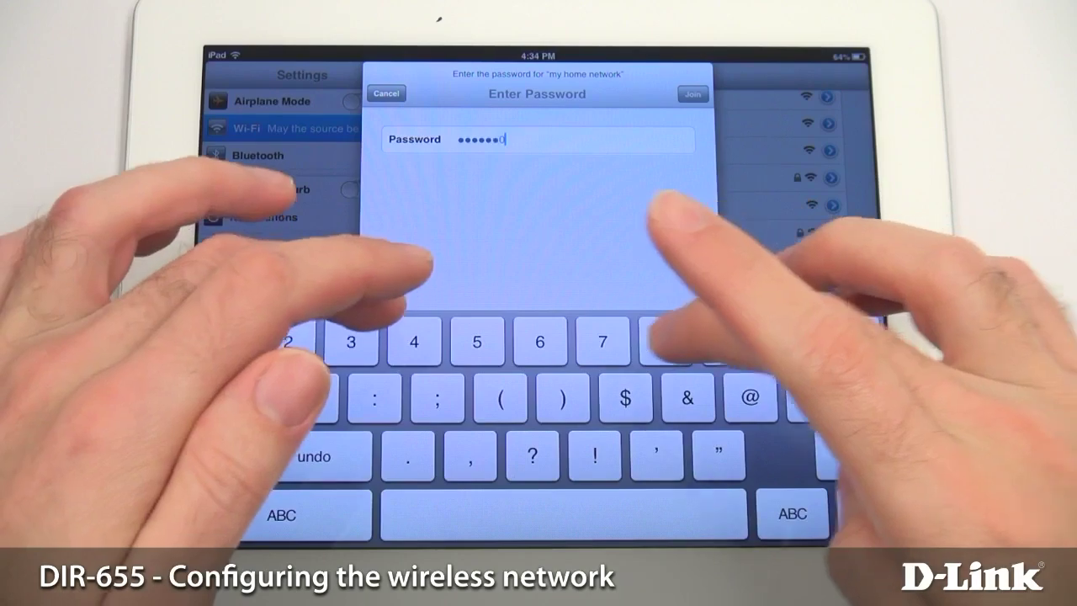
pyautogui.press('Return')
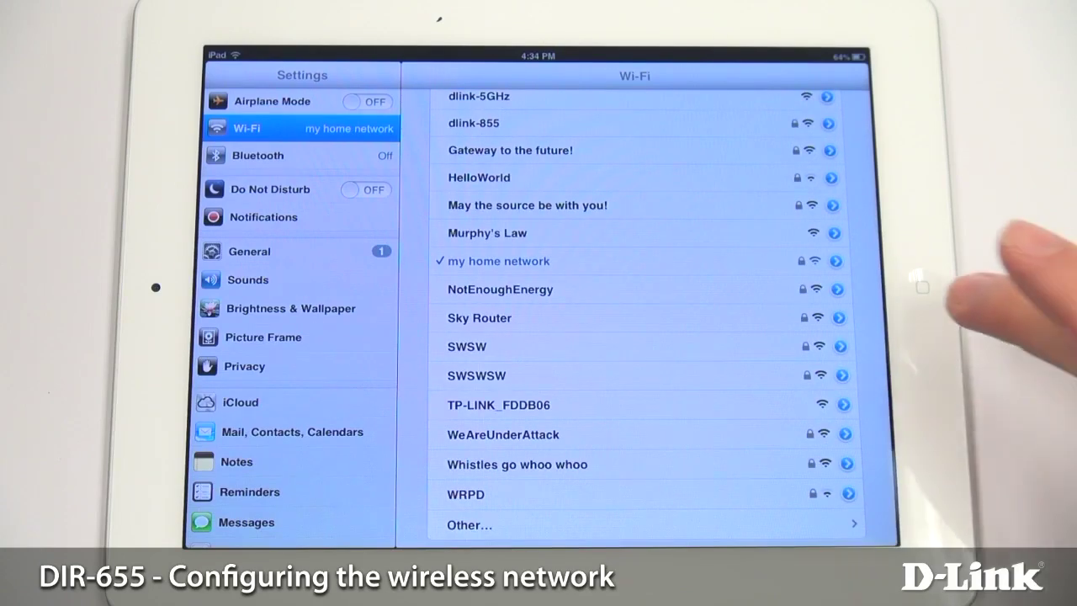
pyautogui.click(921, 287)
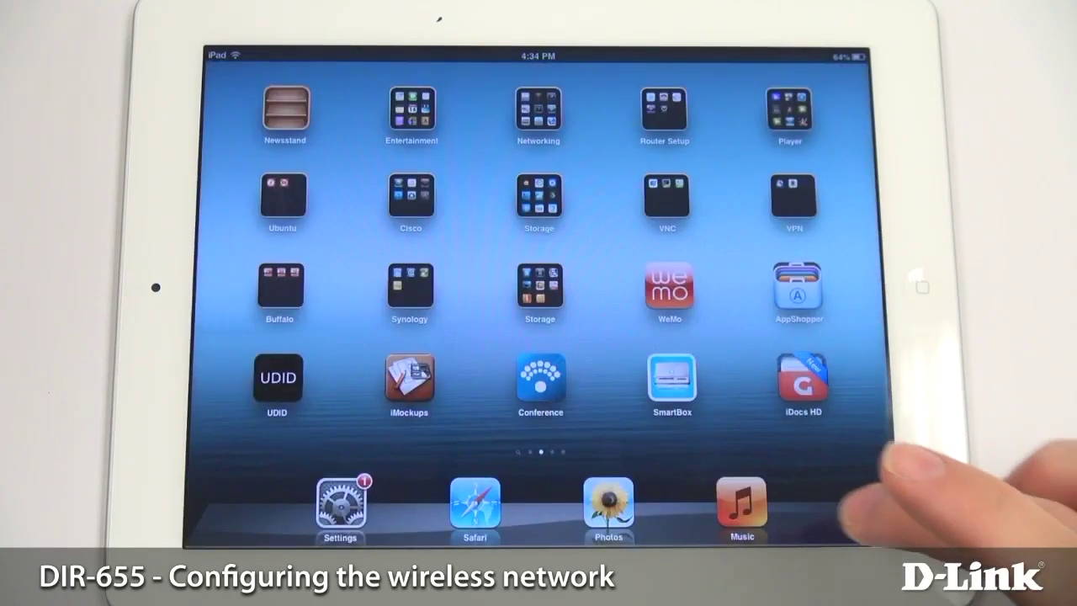
# Load dlink.com in Safari on the iPad.
pyautogui.click(475, 509)
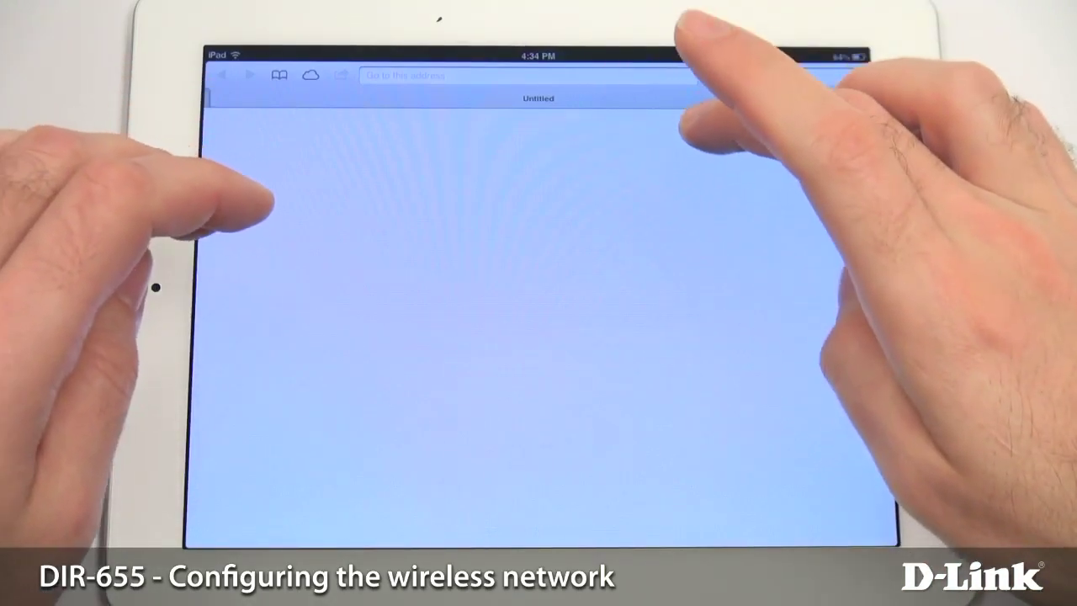
pyautogui.click(664, 75)
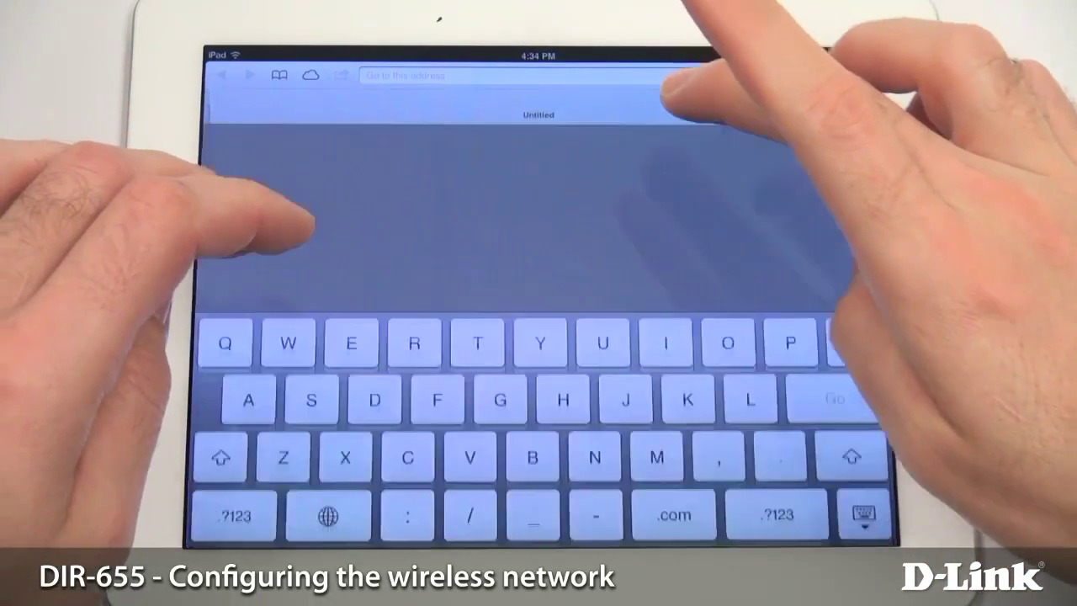
pyautogui.write('dli')
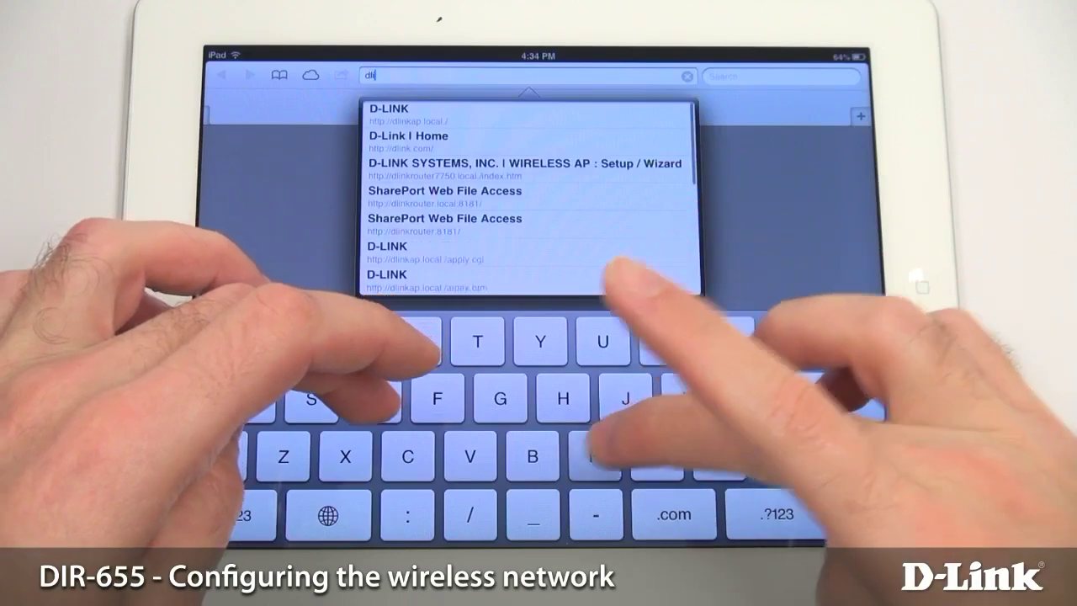
pyautogui.write('nk.com')
pyautogui.press('Return')
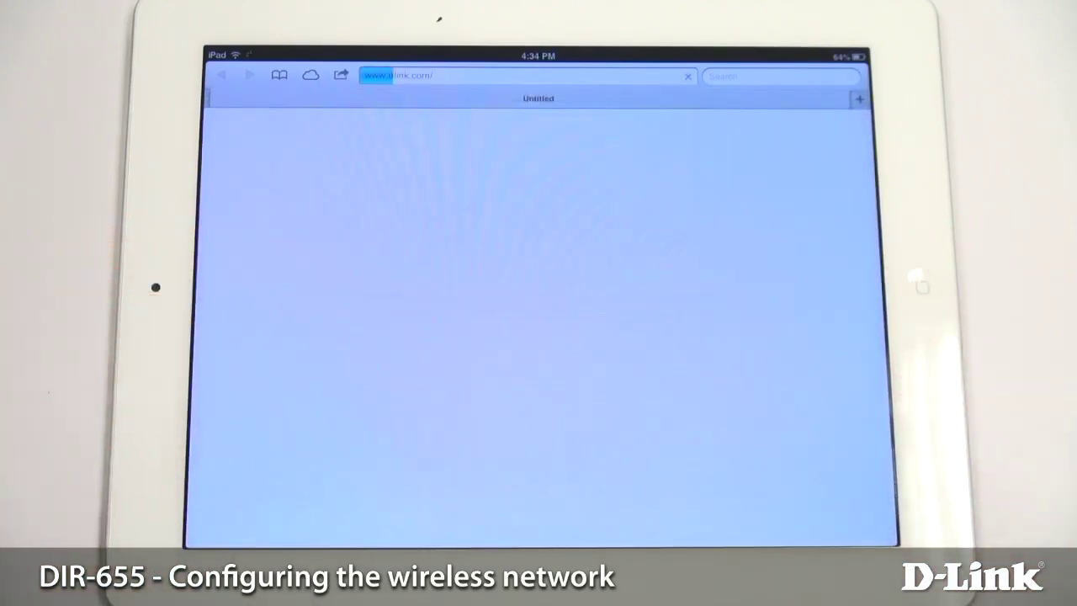